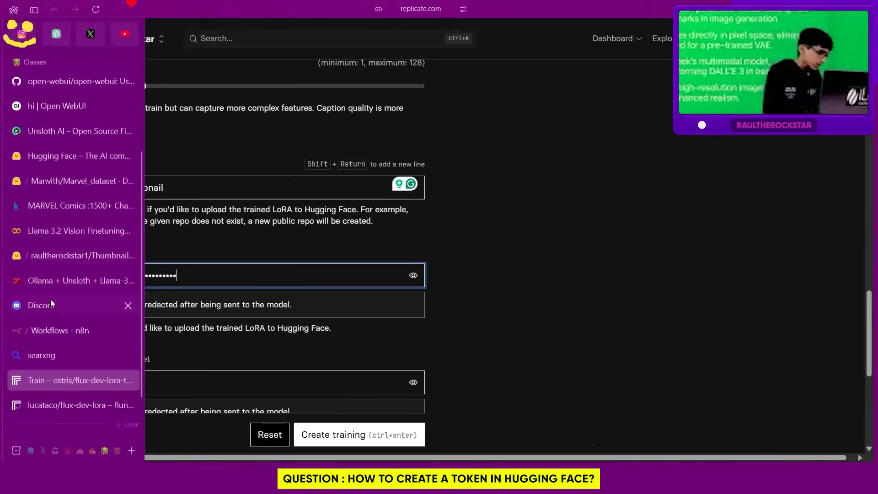
Open the Access Tokens page from the Hugging Face account settings
click(60, 162)
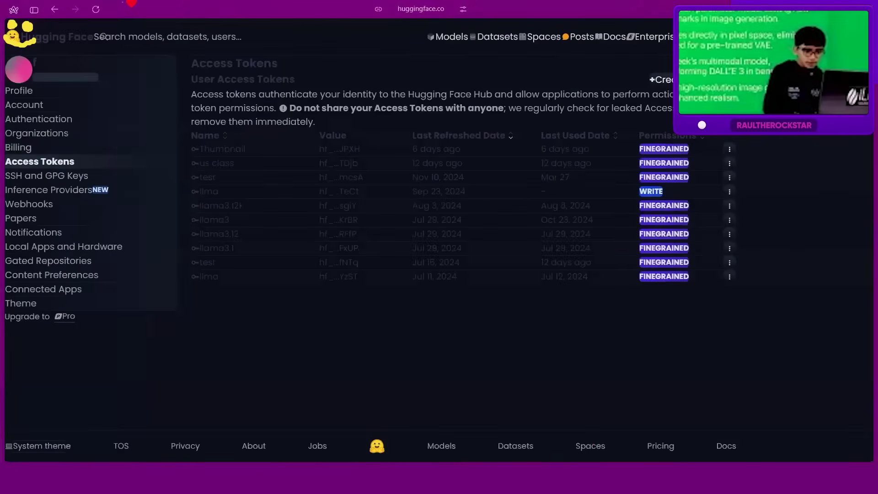
click(863, 37)
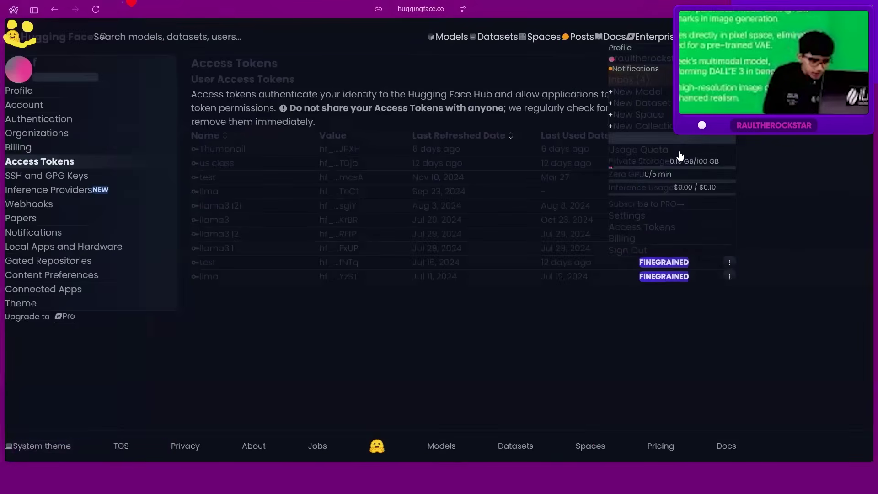
click(675, 217)
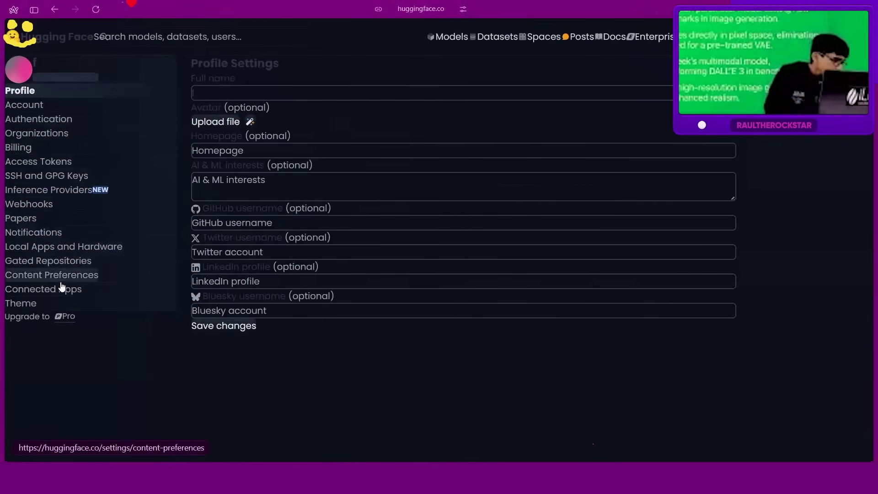
click(44, 162)
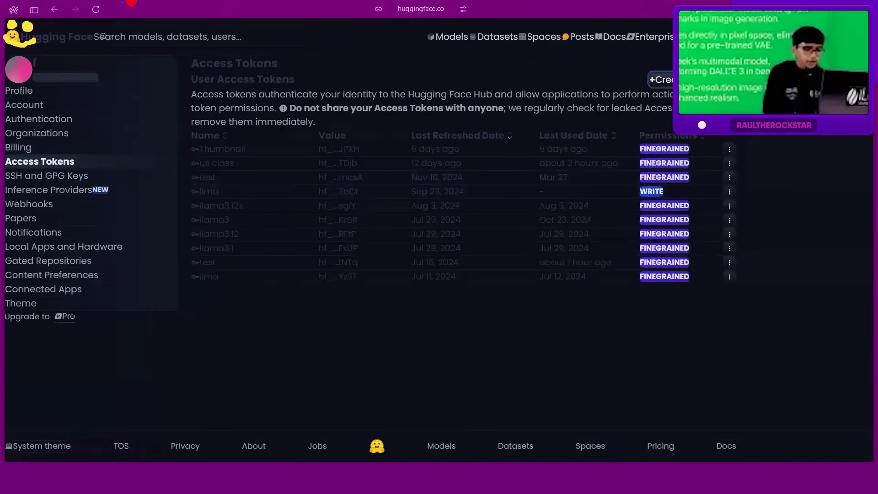
Start a new token with Write permission, then return to the token list
click(659, 80)
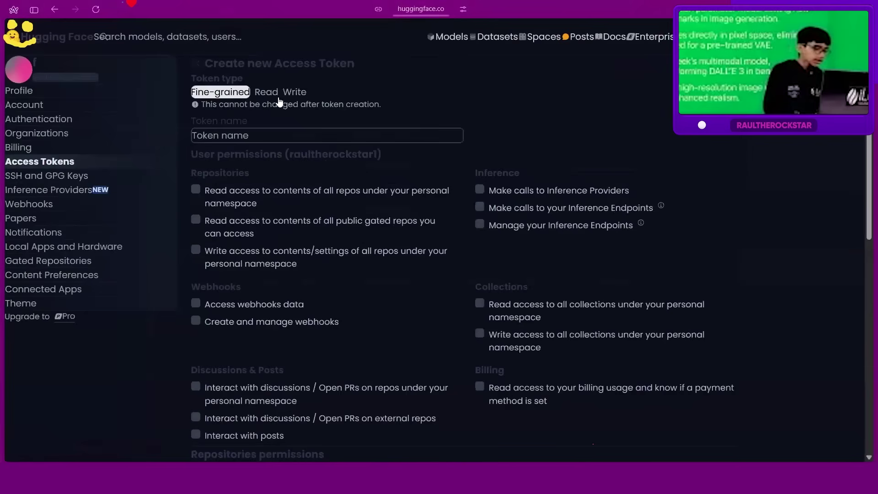
click(294, 91)
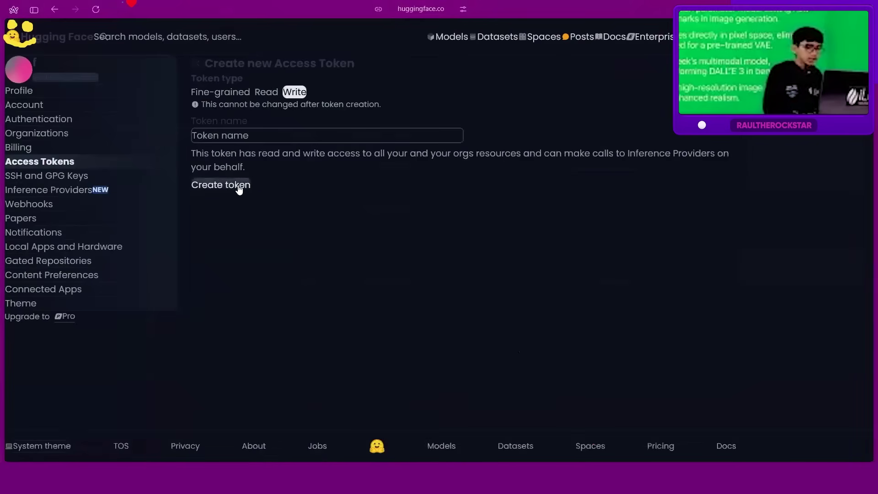
key(alt+Left)
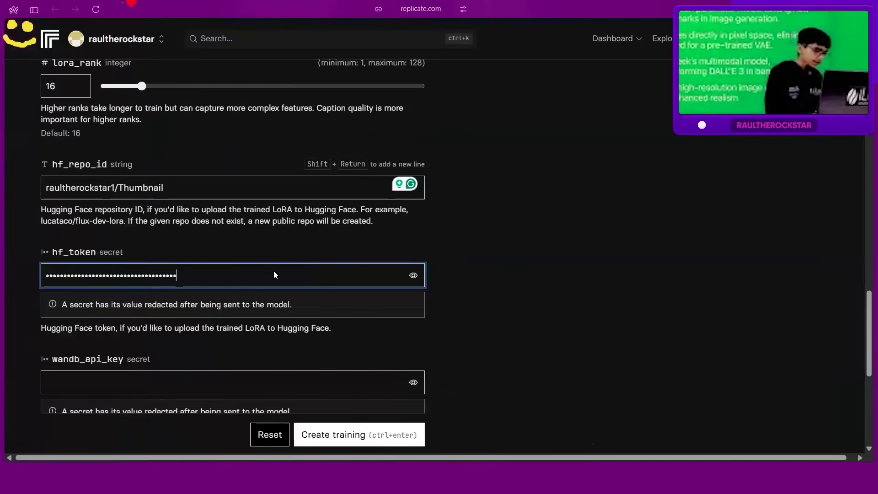
scroll(271, 276, down, 5)
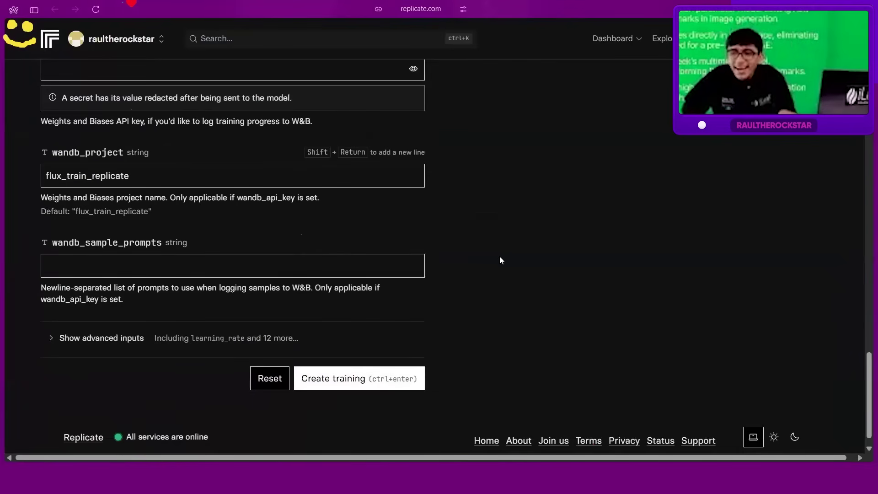
scroll(499, 259, up, 10)
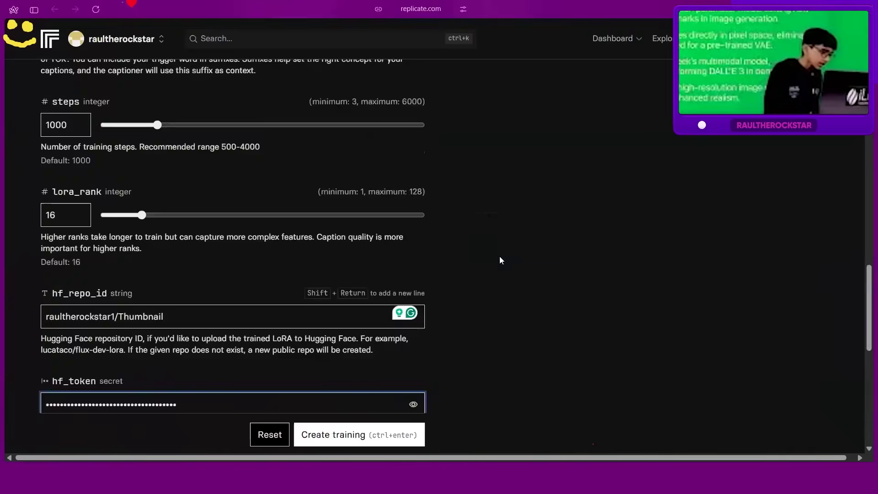
scroll(500, 259, up, 5)
scroll(500, 259, down, 1)
scroll(499, 259, down, 1)
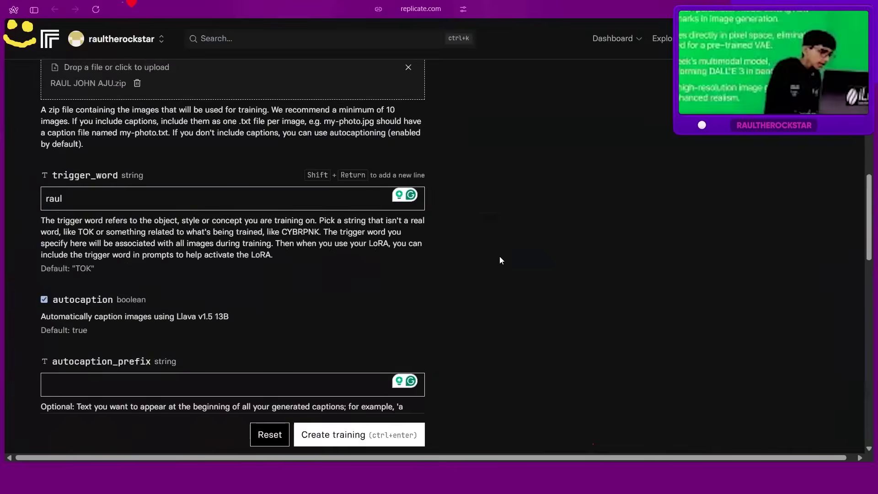
scroll(499, 260, up, 10)
scroll(446, 249, up, 1)
scroll(447, 249, up, 2)
scroll(446, 249, up, 4)
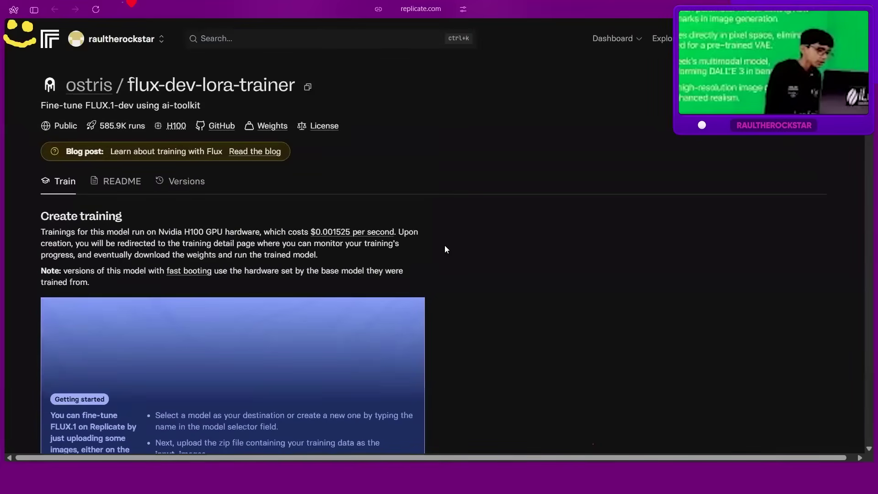
scroll(447, 249, down, 7)
scroll(447, 249, down, 8)
scroll(446, 249, down, 7)
scroll(446, 249, up, 5)
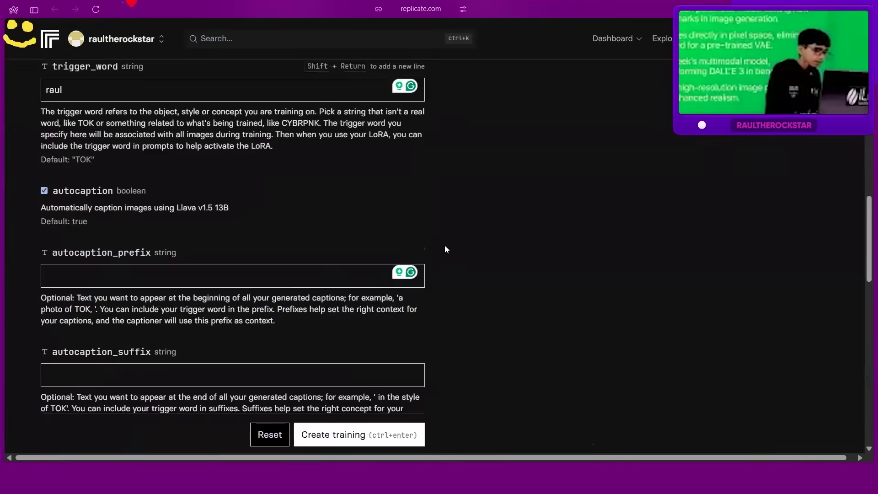
scroll(446, 250, up, 10)
scroll(446, 249, down, 6)
scroll(447, 249, down, 10)
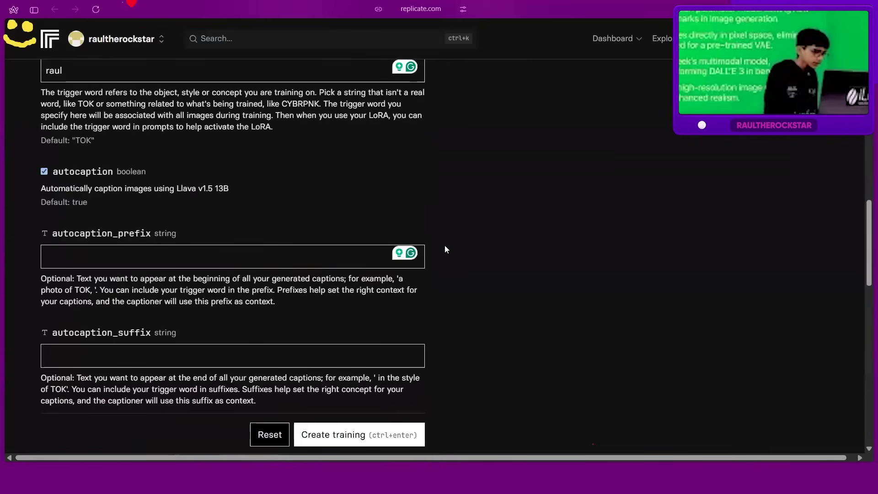
scroll(446, 249, down, 1)
scroll(446, 249, down, 5)
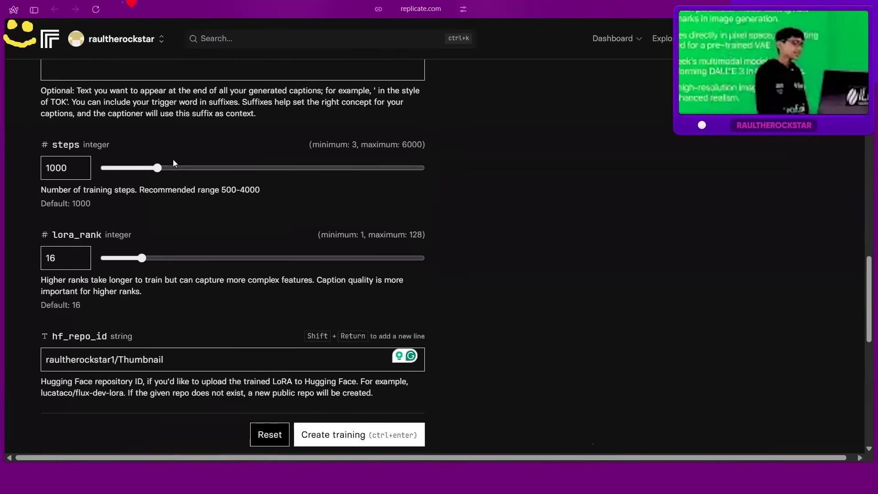
Set the training steps slider to about 2410
drag(166, 167, 348, 145)
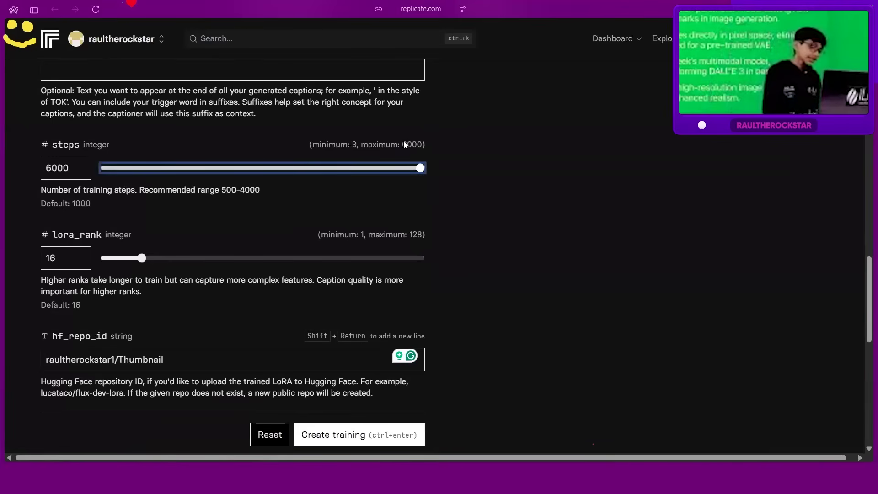
click(233, 174)
scroll(484, 246, down, 5)
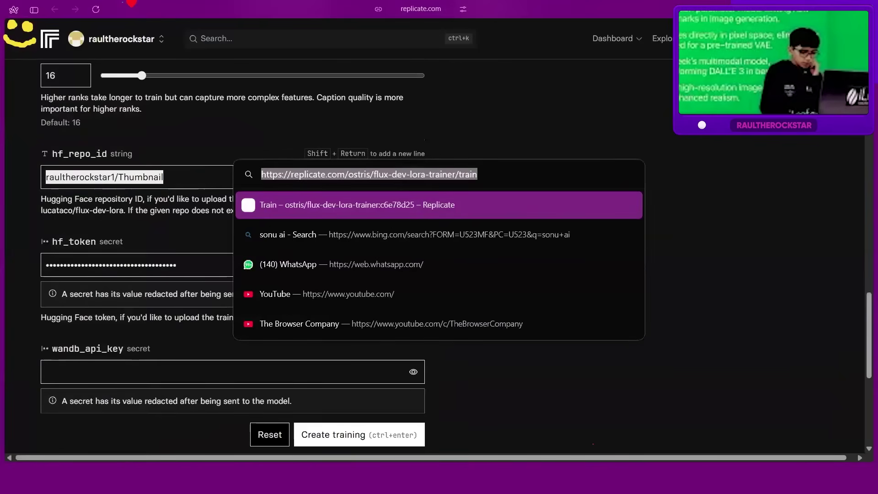
key(Escape)
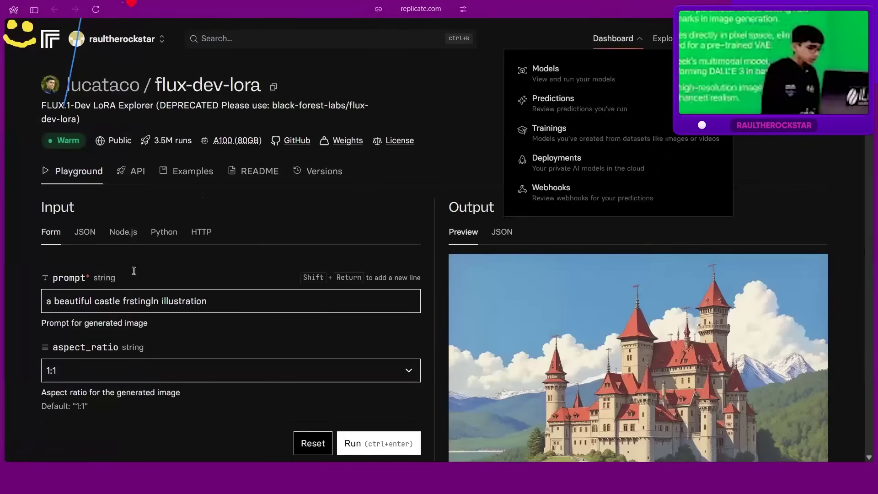
click(138, 298)
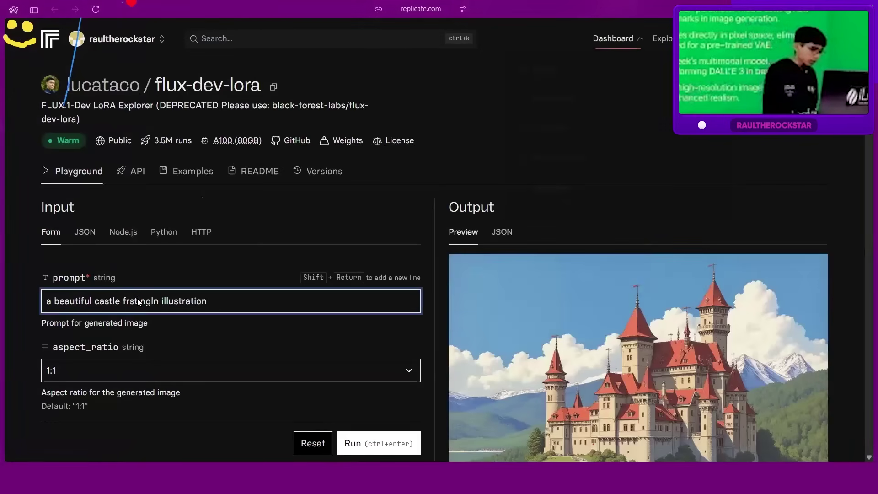
double_click(137, 298)
scroll(132, 295, down, 3)
scroll(132, 292, down, 2)
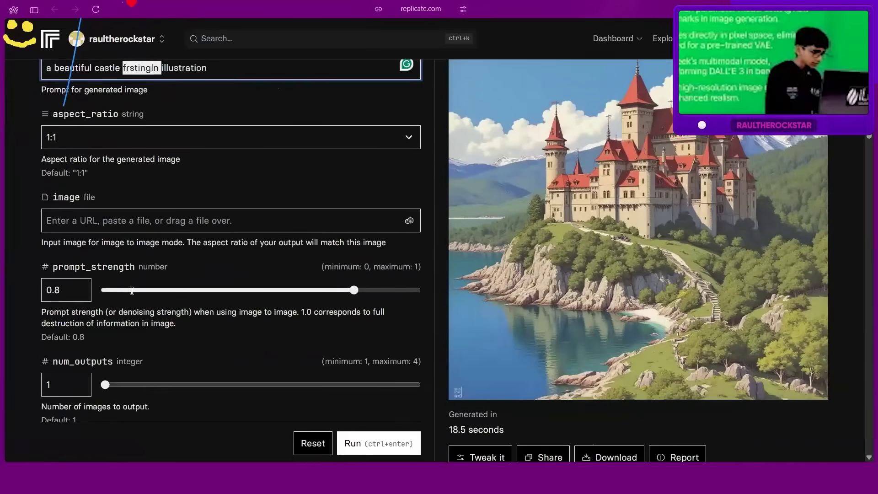
scroll(131, 290, down, 4)
scroll(213, 279, down, 3)
scroll(213, 279, down, 3)
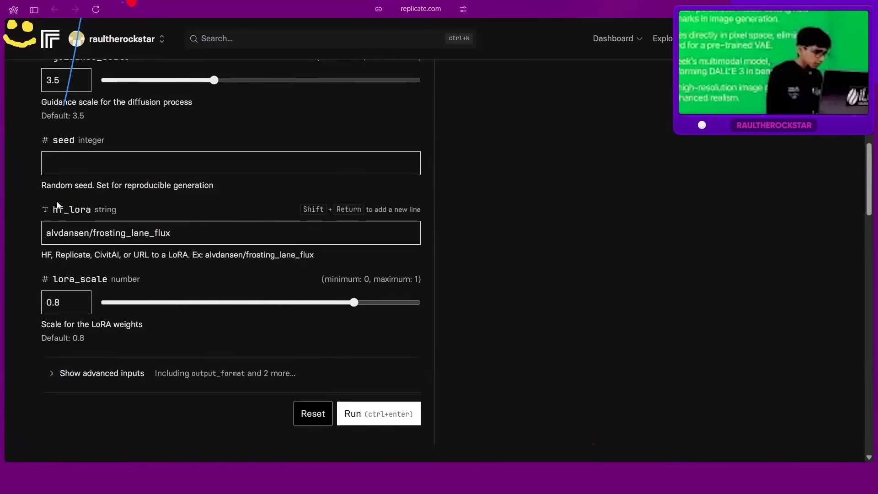
key(Tab)
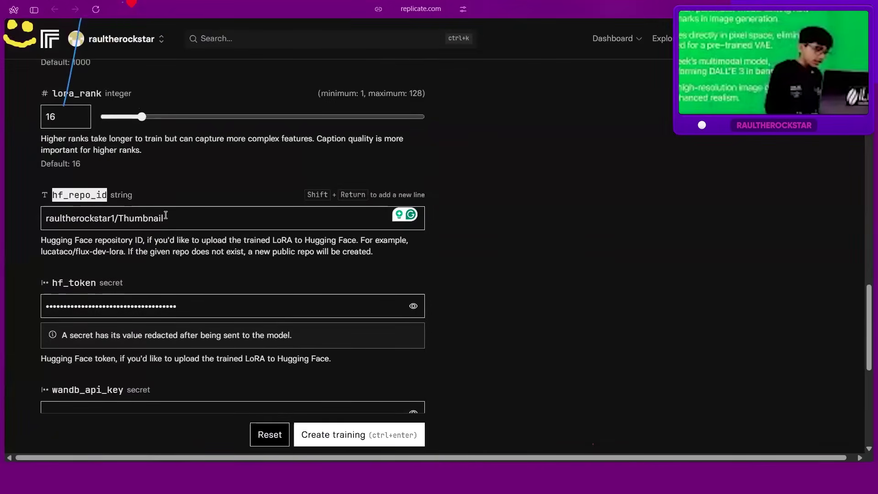
drag(166, 215, 19, 224)
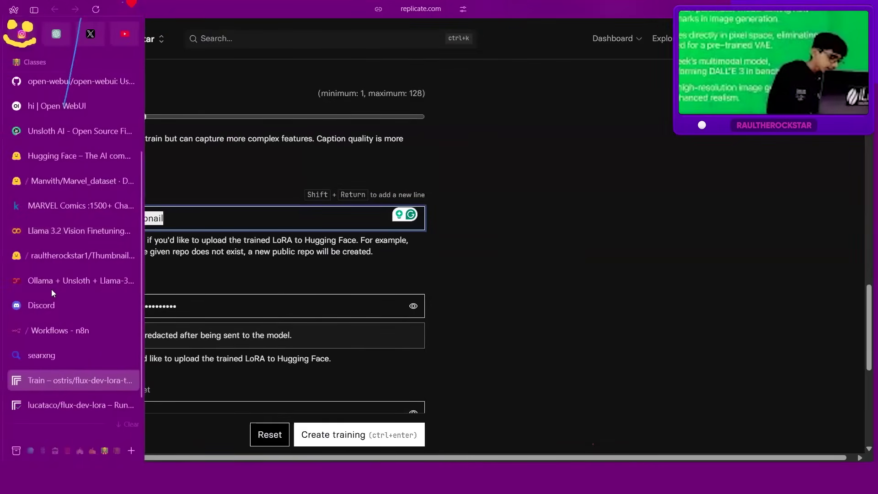
click(51, 259)
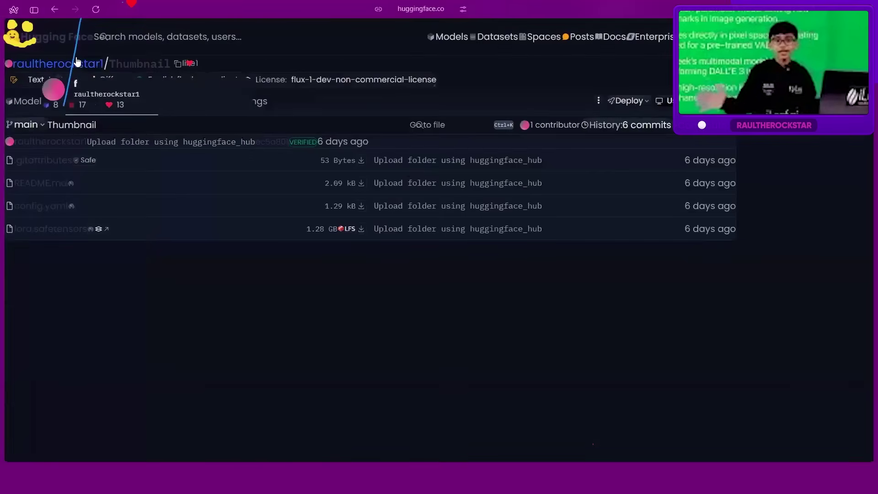
mouse_move(58, 63)
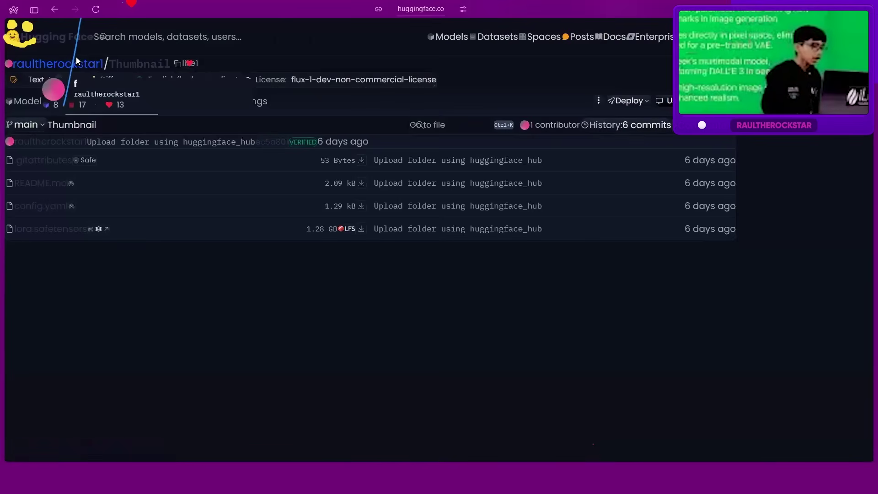
click(75, 60)
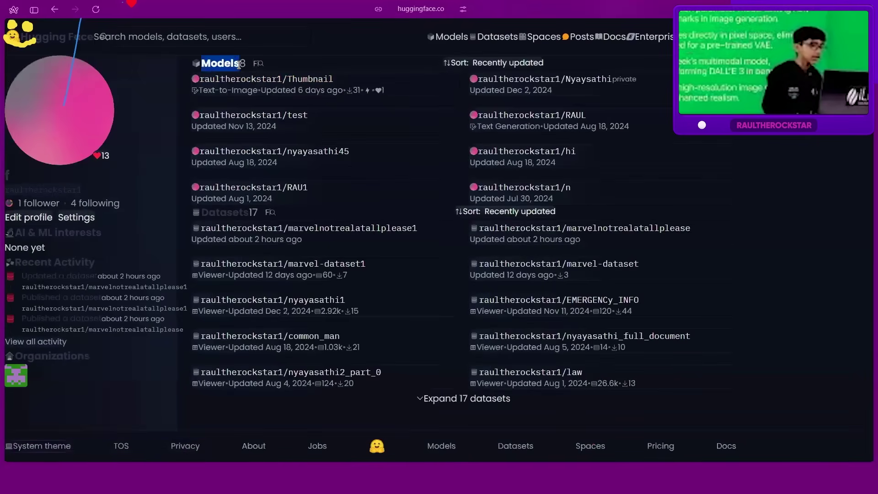
click(253, 79)
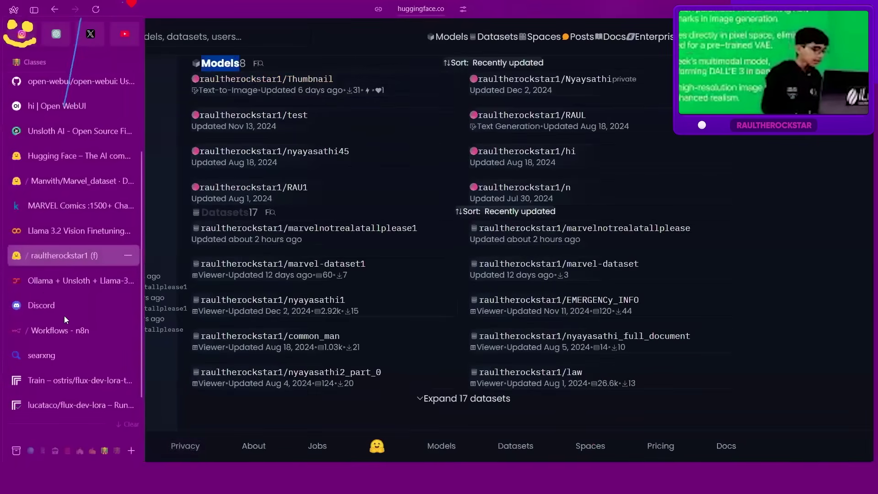
In the Replicate training form, select the stored Hugging Face token text
click(85, 375)
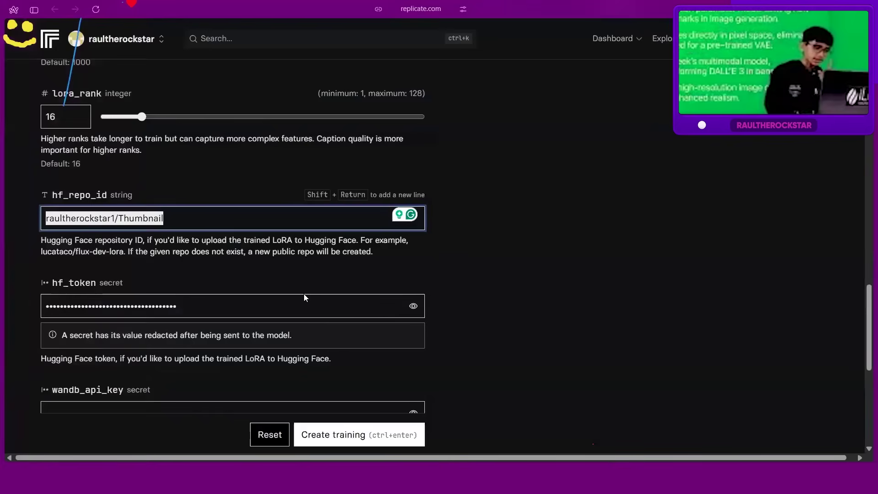
scroll(304, 297, up, 1)
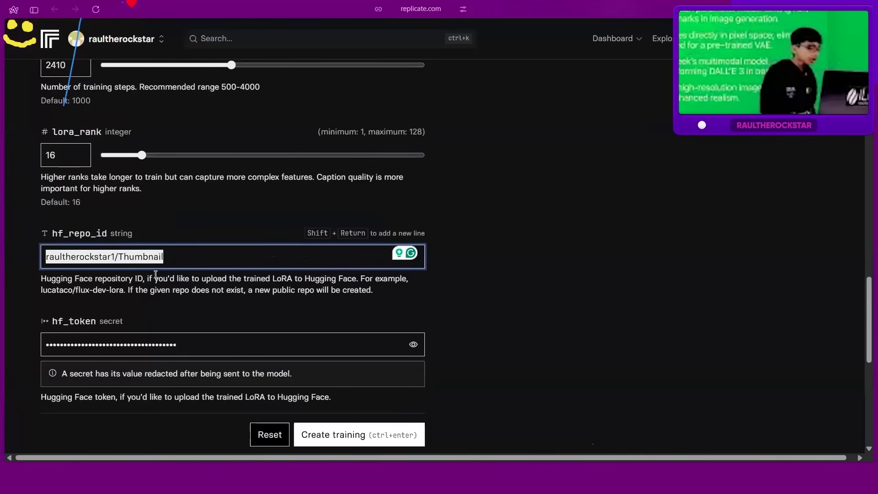
drag(150, 278, 289, 278)
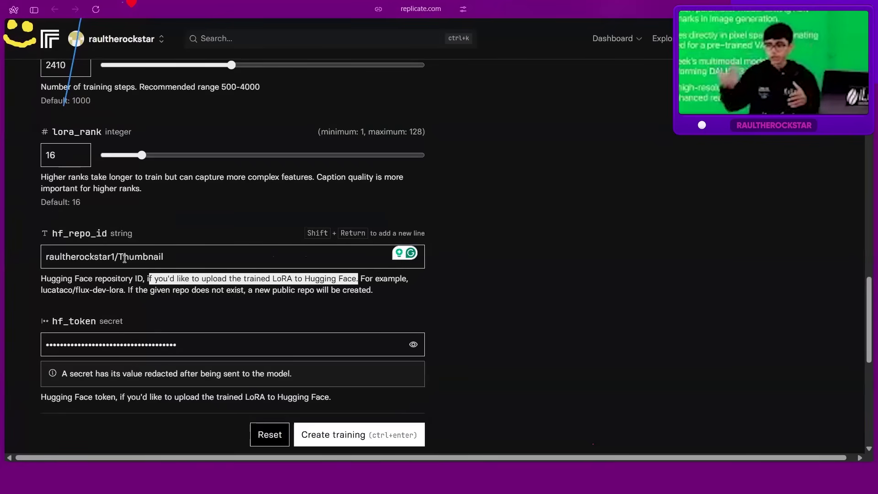
click(108, 287)
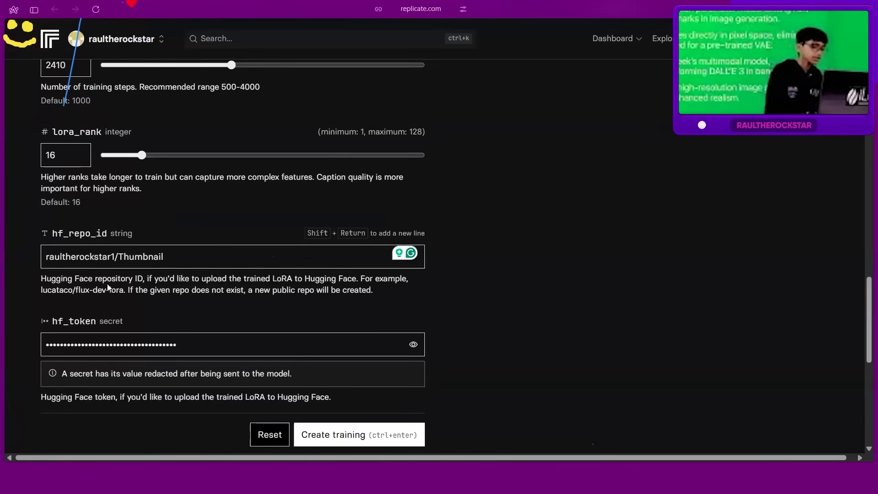
drag(230, 352, 57, 350)
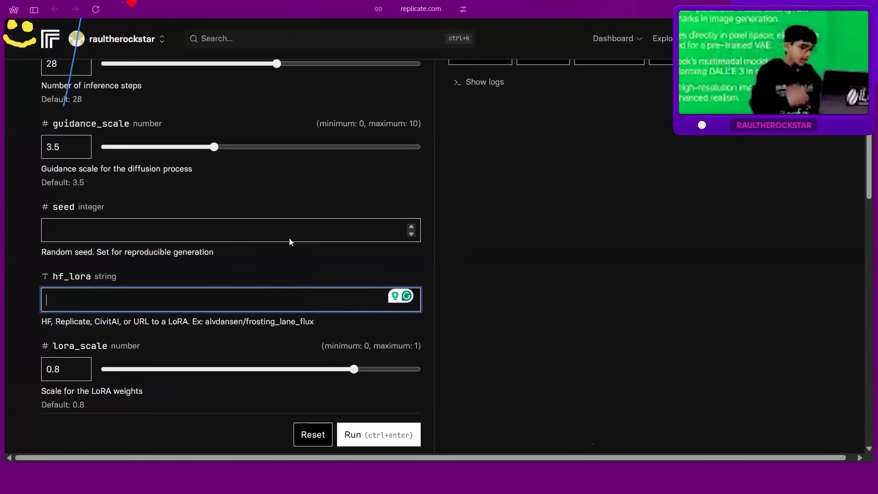
Paste raultherockstar1/Thumbnail from clipboard history into the hf_lora field
key(super+v)
scroll(166, 196, down, 3)
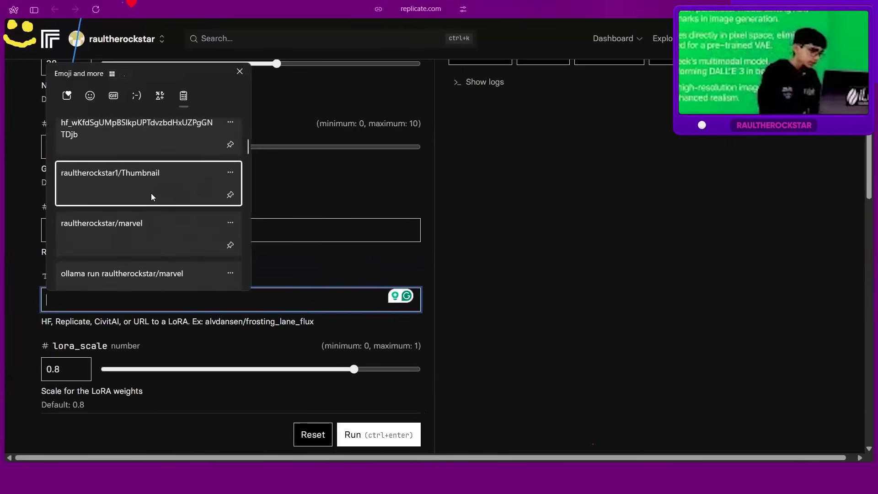
click(151, 193)
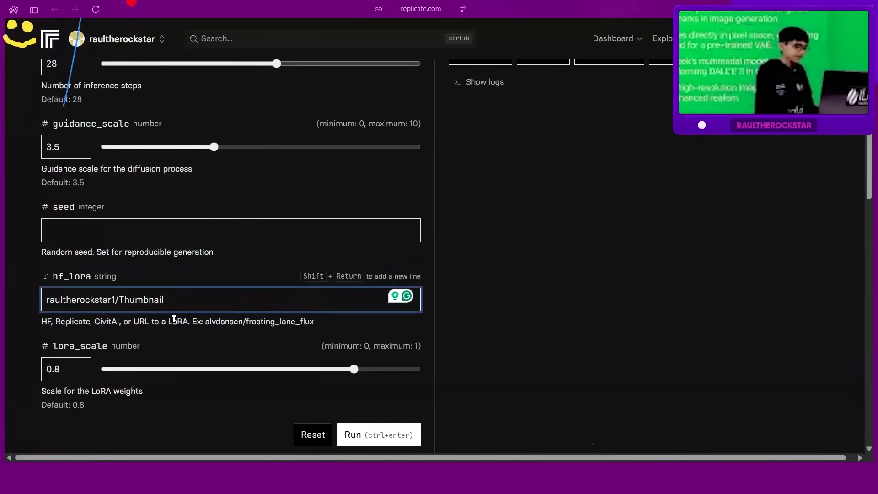
scroll(282, 418, down, 2)
scroll(282, 419, down, 2)
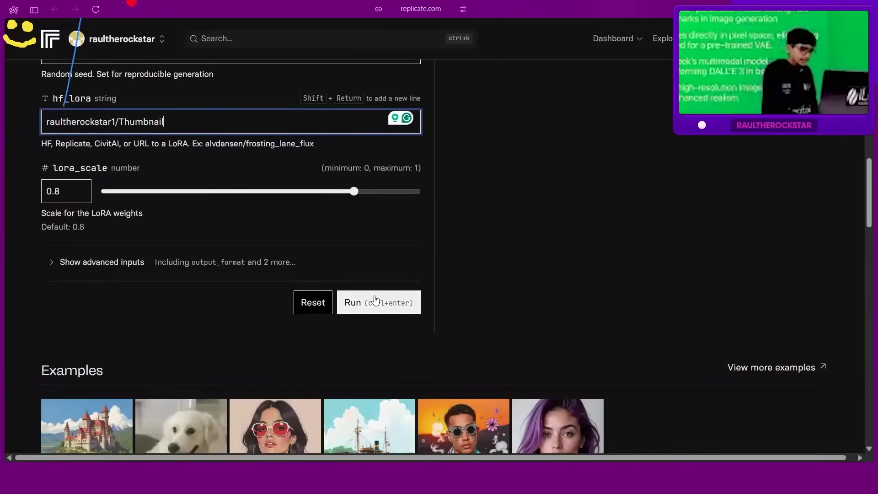
scroll(332, 182, up, 3)
scroll(332, 179, up, 6)
scroll(242, 295, up, 2)
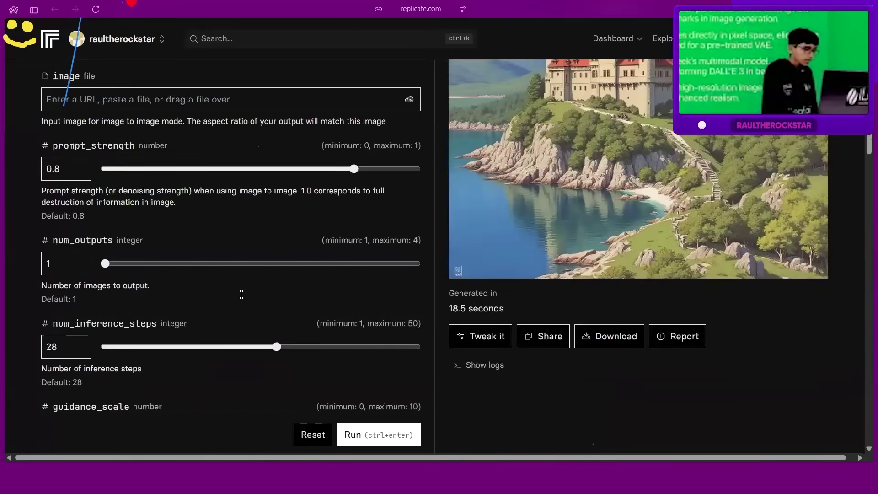
scroll(31, 285, up, 5)
scroll(16, 274, up, 1)
Replace the prompt with 'raul in space' and choose the 16:9 aspect ratio
scroll(16, 273, up, 2)
key(ctrl+a)
text(rau)
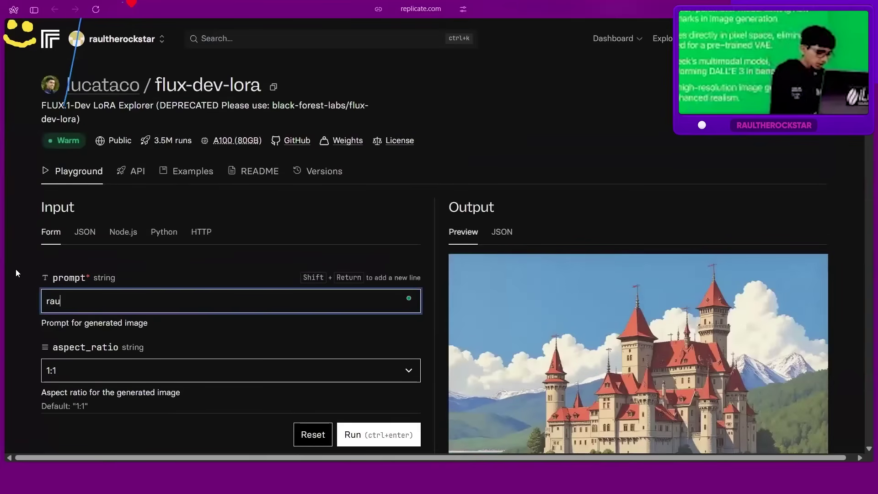
text(l in spac)
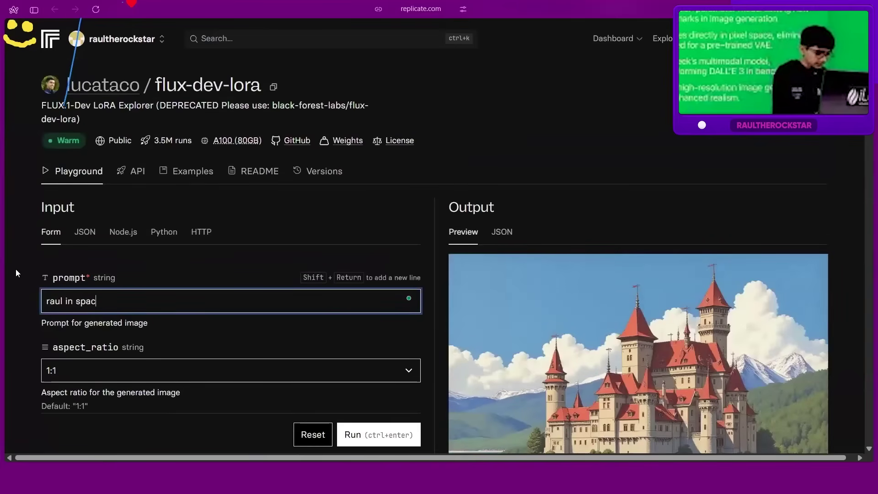
text(e)
click(90, 377)
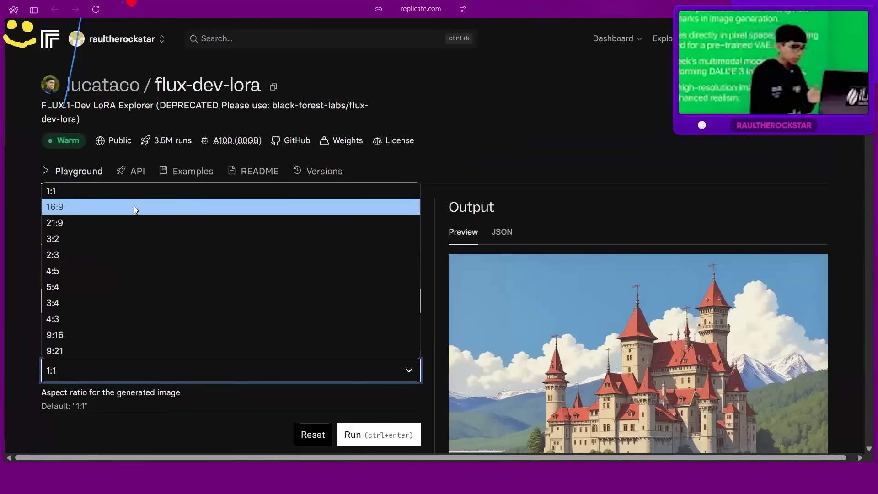
click(134, 205)
click(131, 371)
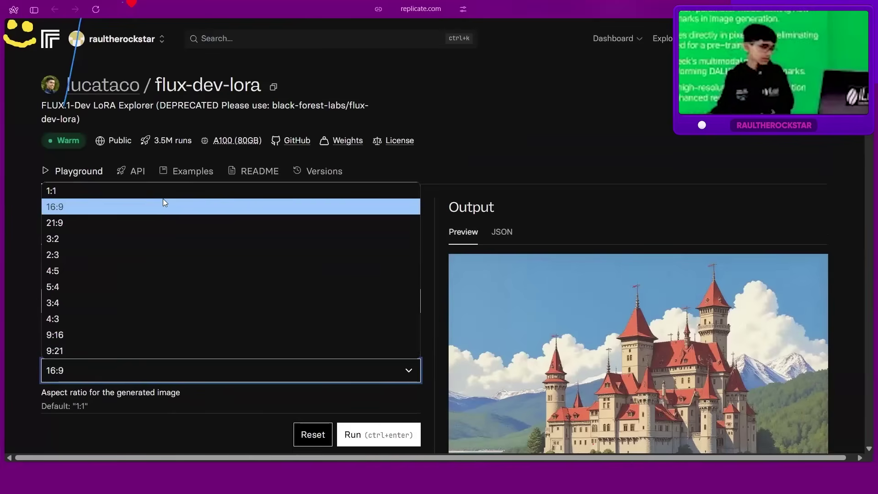
click(163, 200)
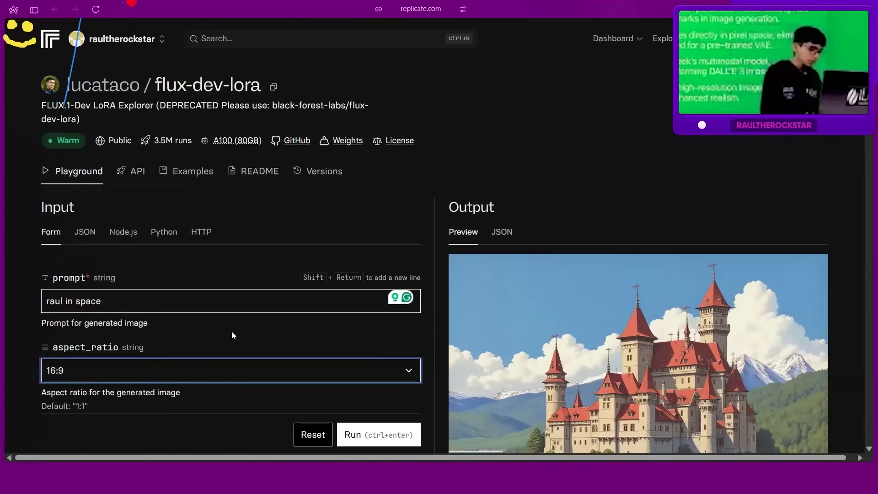
Browse the Readme, then run flux-dev-lora on 'raul in space' with Ctrl+Enter
scroll(231, 330, down, 5)
scroll(258, 418, down, 6)
scroll(465, 276, down, 6)
scroll(465, 280, down, 6)
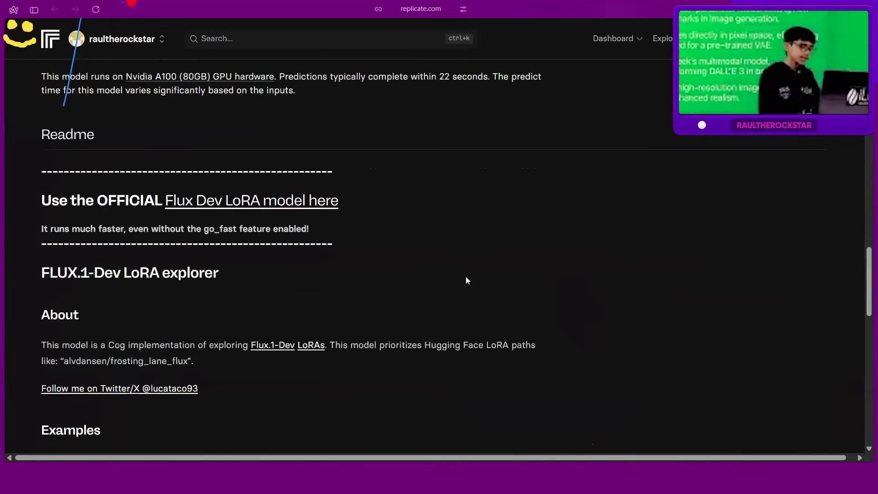
scroll(466, 280, down, 1)
scroll(439, 247, down, 3)
scroll(416, 218, down, 2)
scroll(602, 209, down, 1)
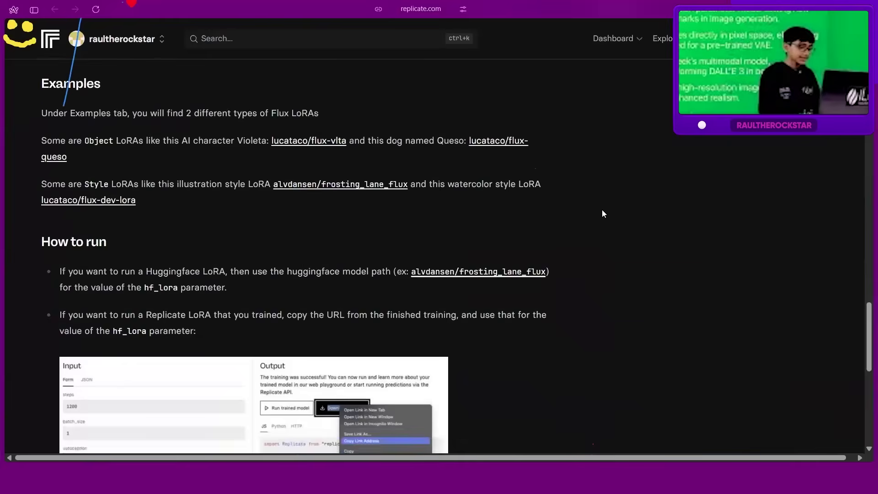
scroll(601, 209, up, 5)
scroll(602, 209, up, 6)
scroll(601, 209, up, 5)
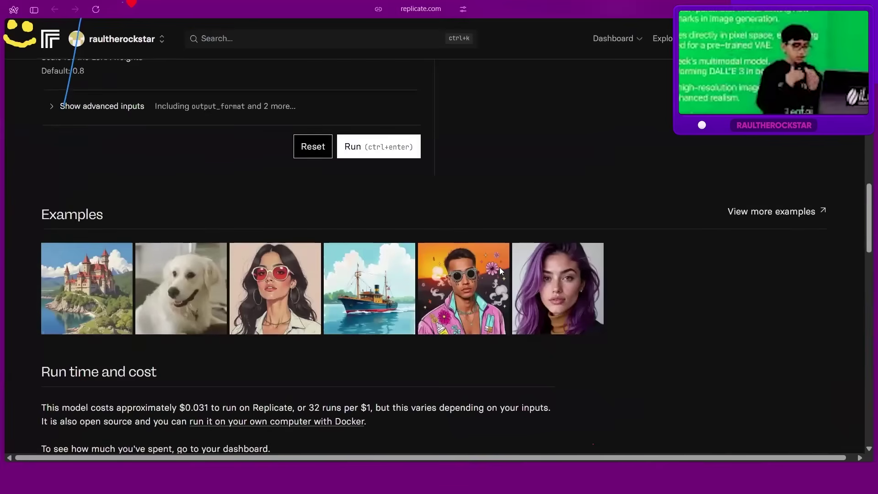
key(ctrl+Return)
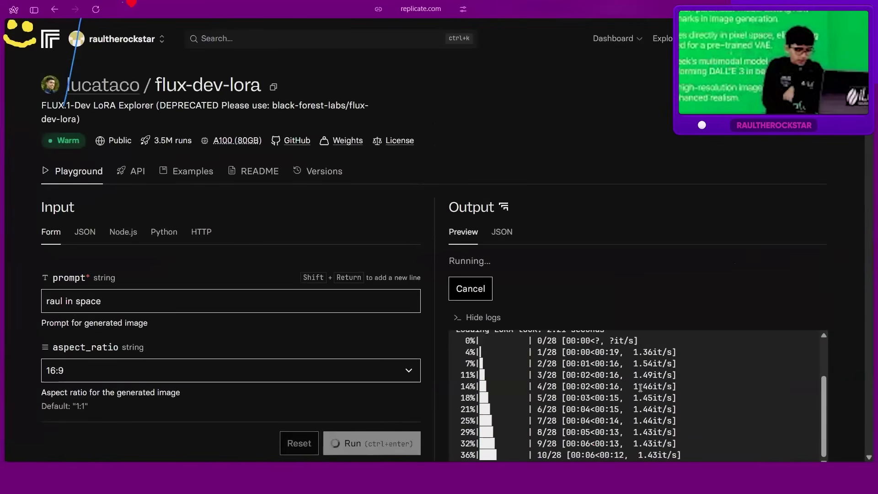
Scroll through the finished 16:9 output image and its run logs
scroll(640, 388, down, 2)
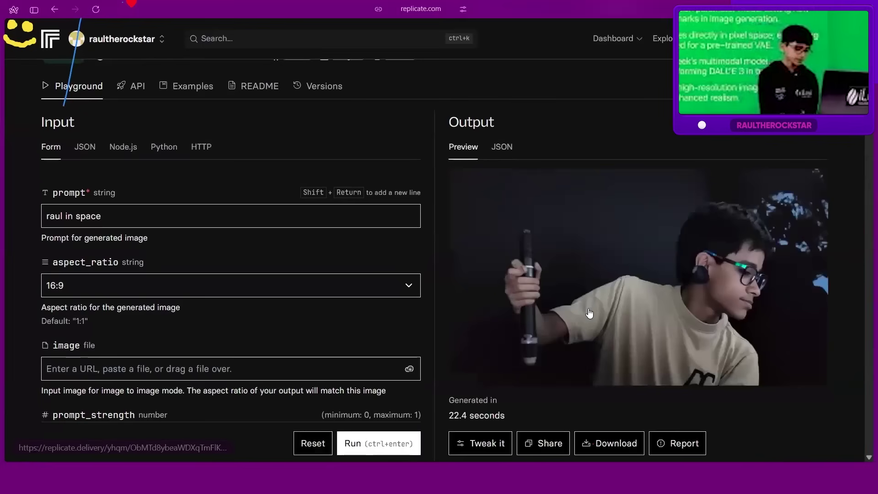
scroll(589, 313, down, 2)
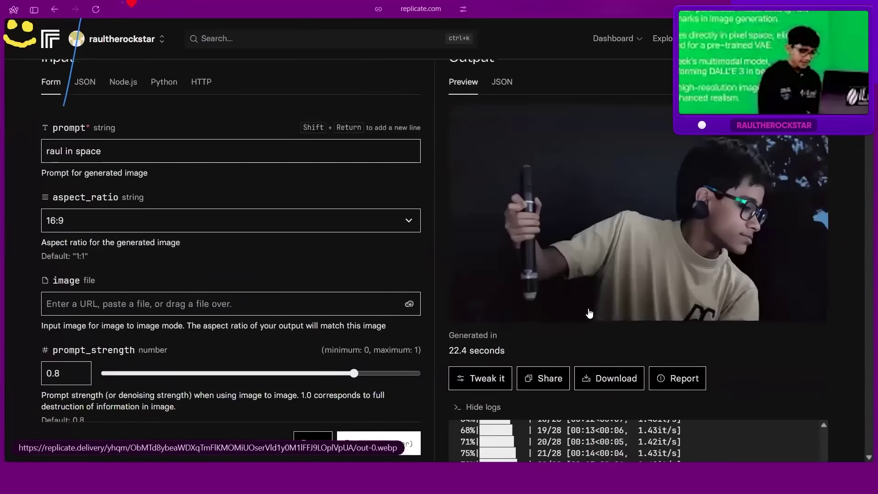
scroll(588, 311, up, 3)
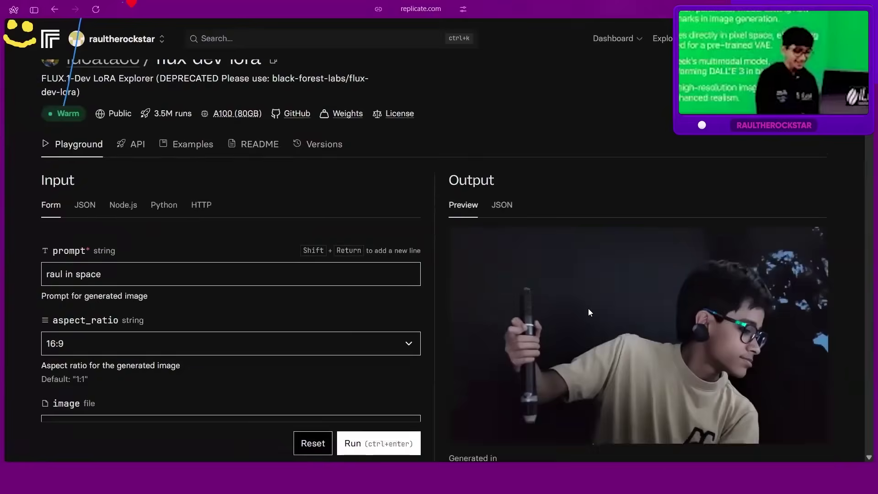
click(588, 312)
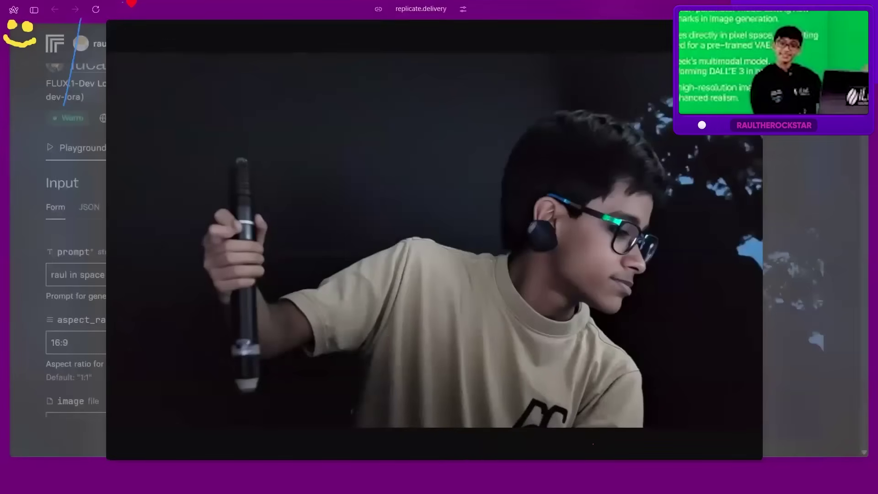
key(Escape)
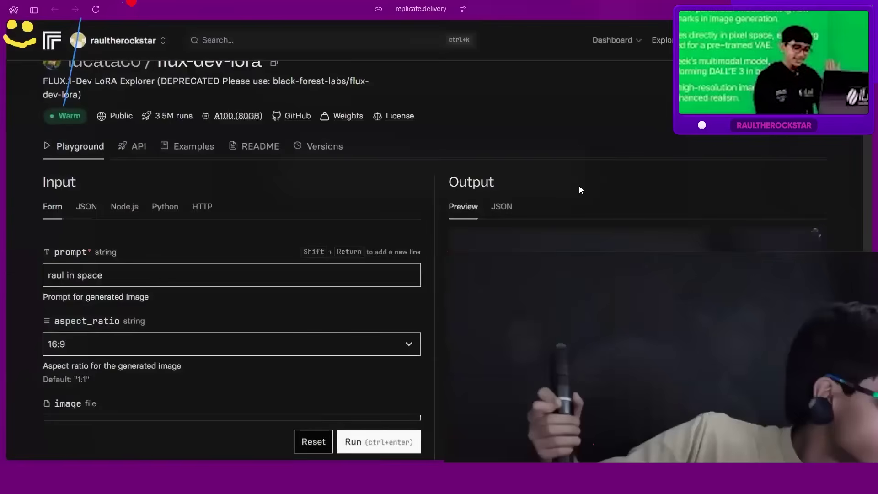
scroll(579, 190, down, 3)
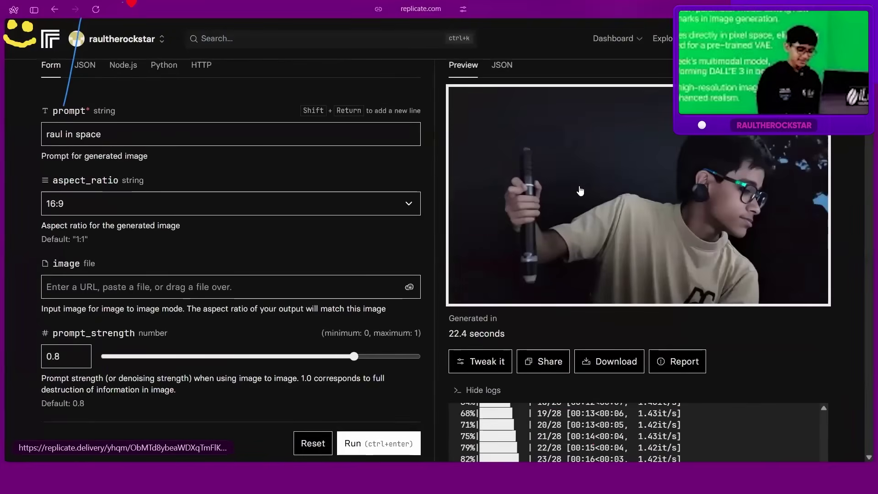
scroll(580, 190, up, 2)
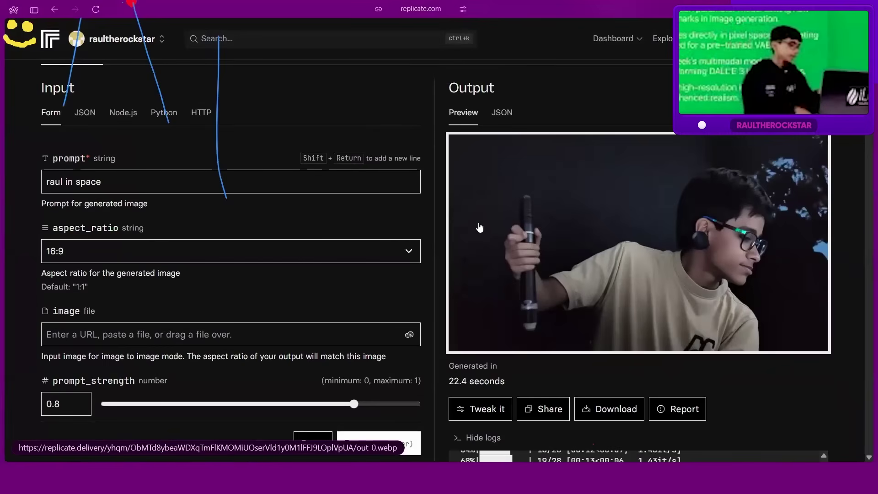
Replace the prompt with 'raul in castle sitting ina throne' and run a new generation
double_click(169, 182)
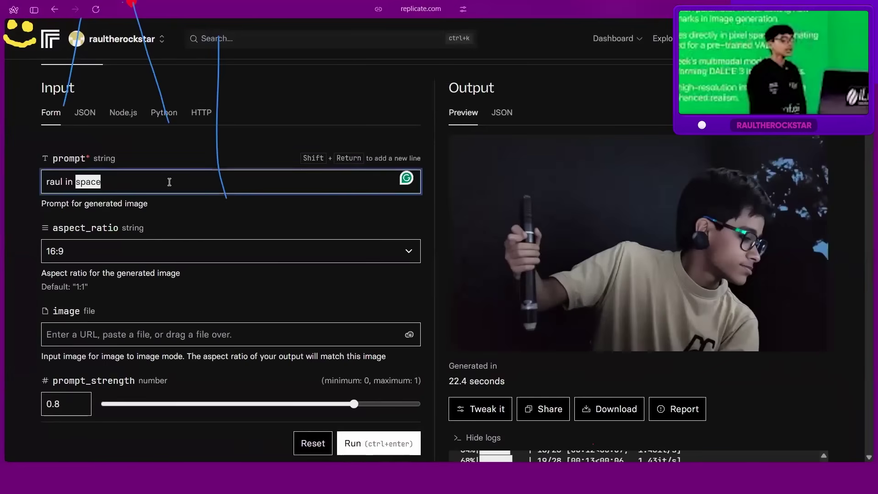
click(169, 182)
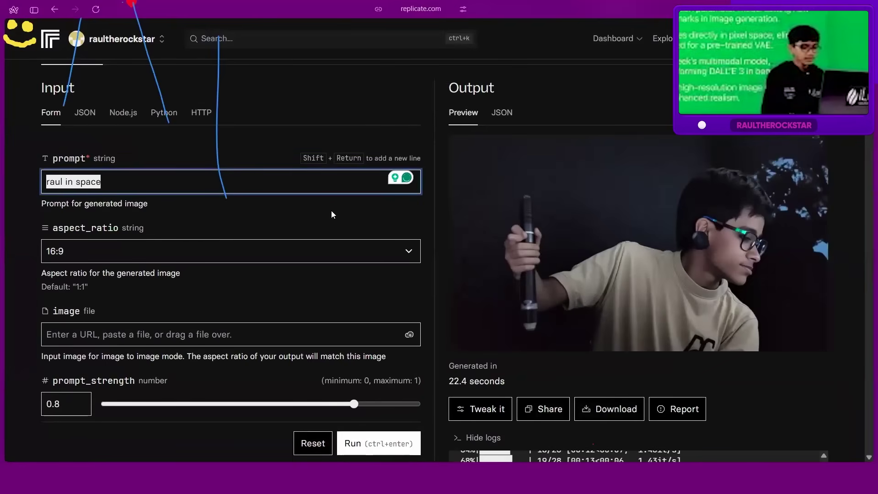
text(raul in castle)
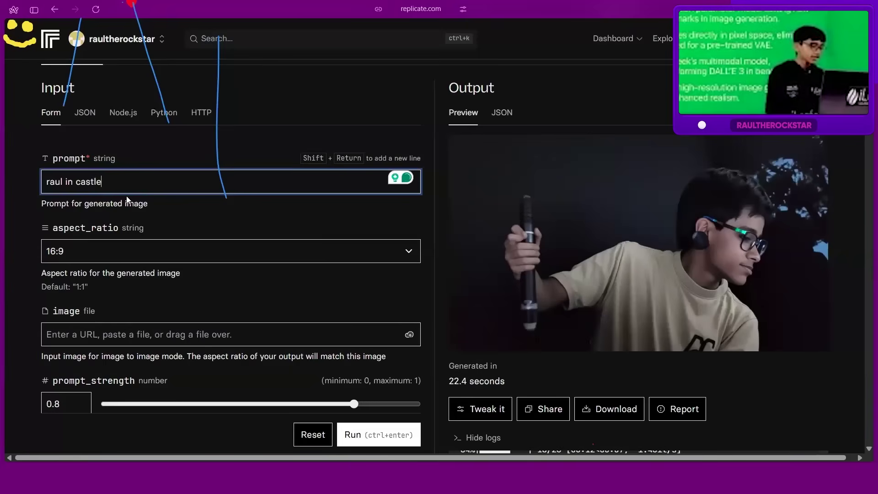
text( sitting ina throne)
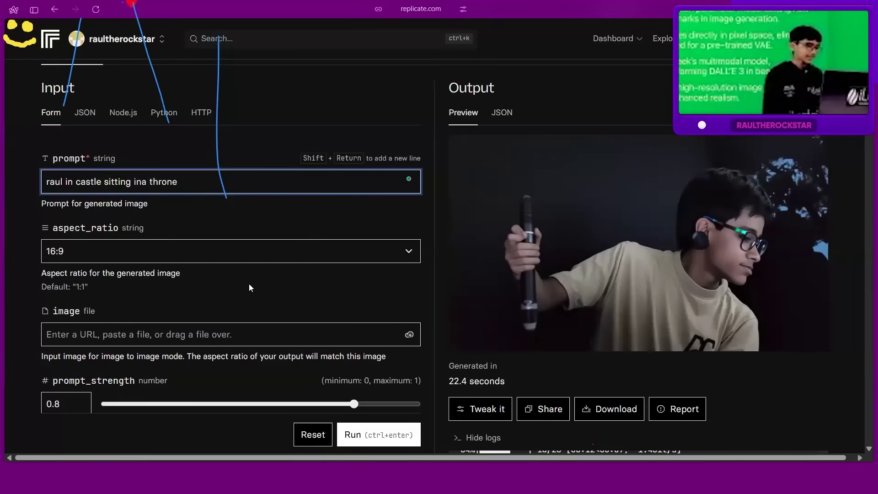
scroll(248, 287, down, 8)
scroll(474, 115, down, 4)
scroll(411, 131, down, 3)
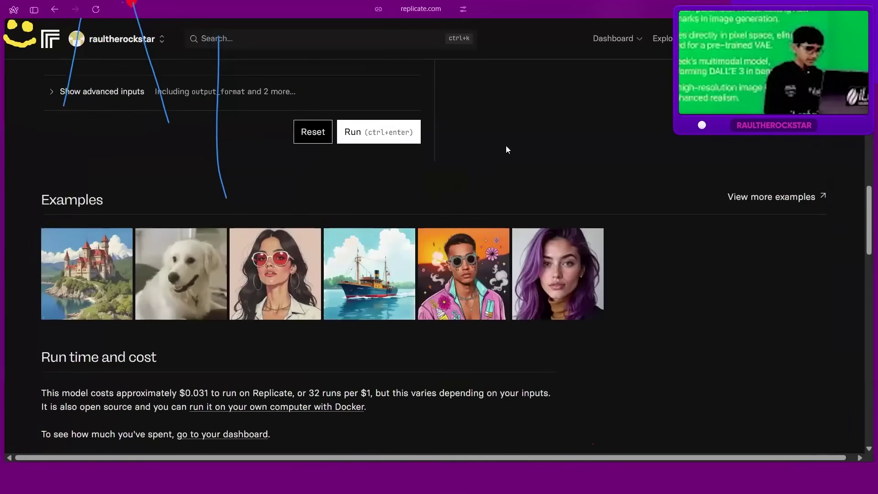
key(ctrl+Return)
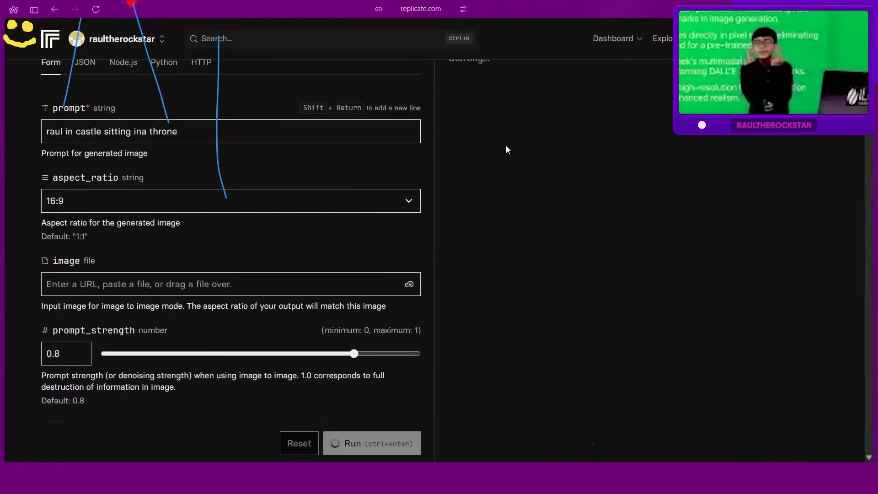